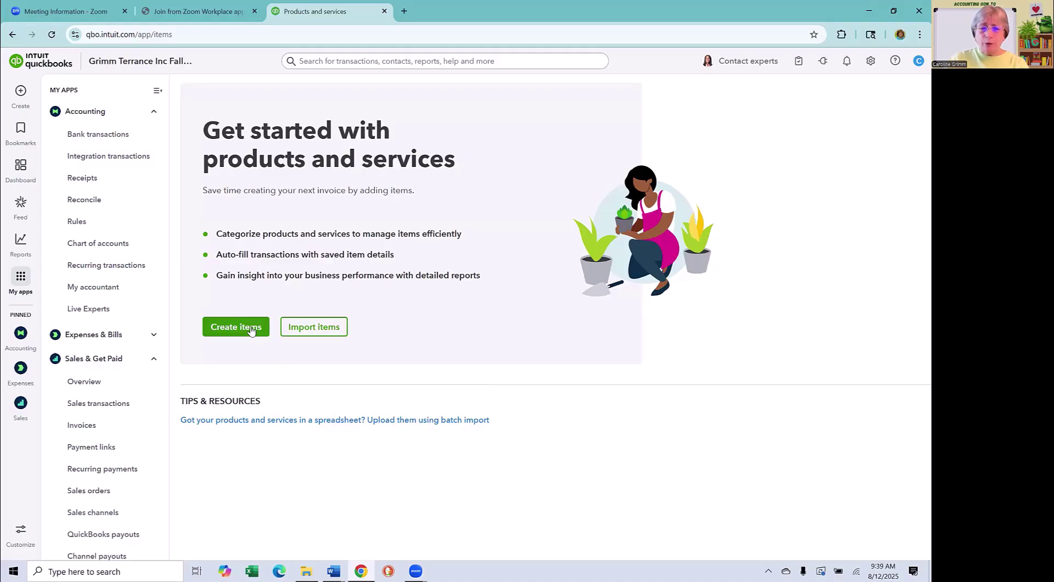
Start creating a new item and examine the service form's basic info, sales fields and income account options
left_click(251, 327)
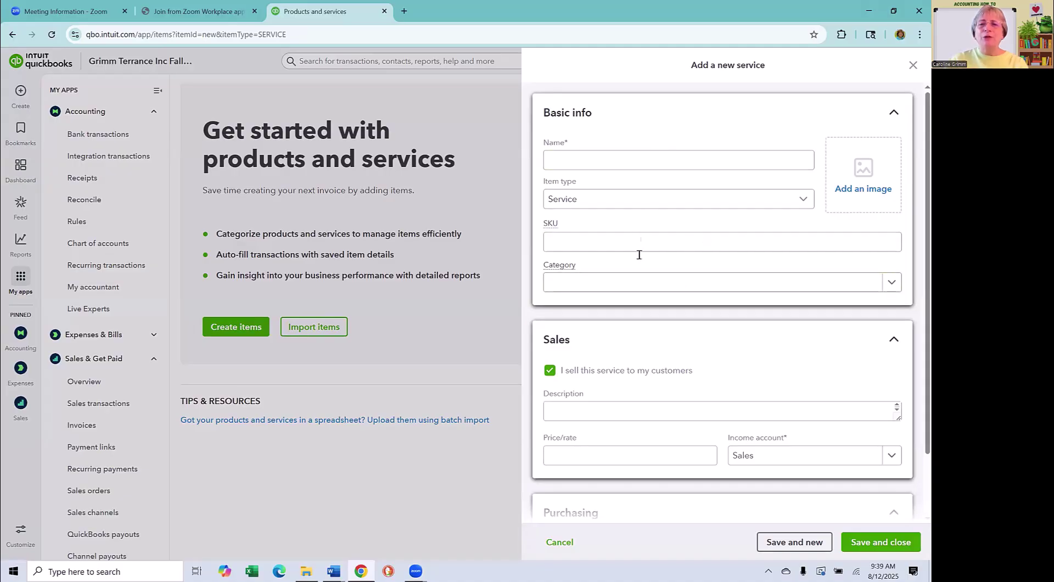
left_click(604, 163)
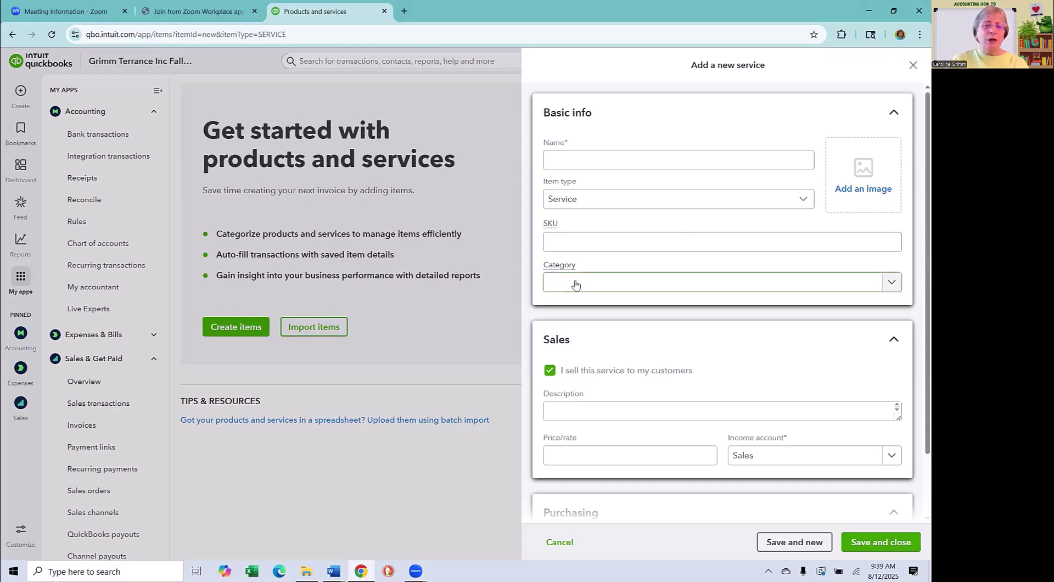
scroll(661, 245, "down", 2)
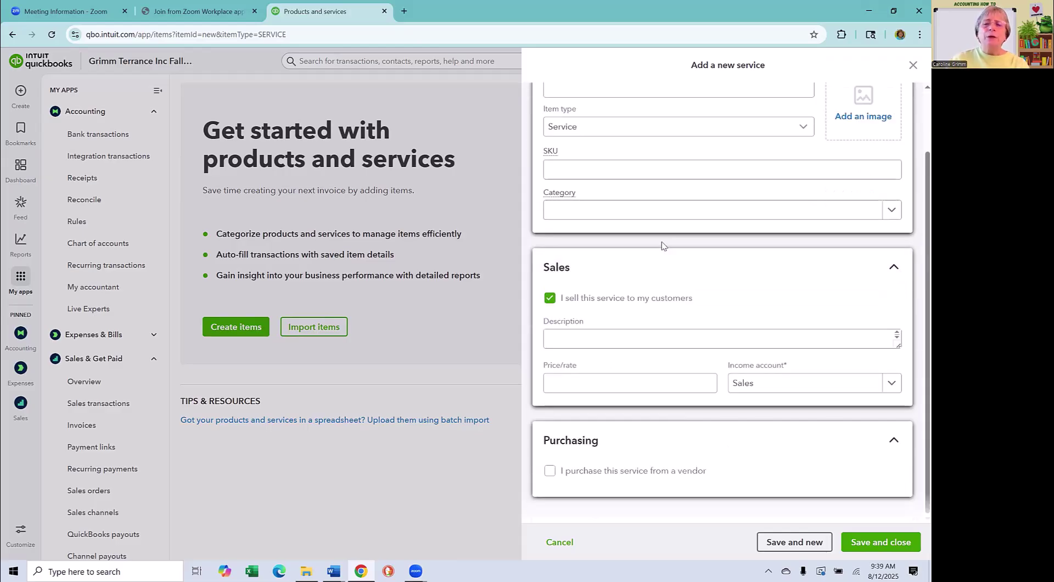
left_click(704, 295)
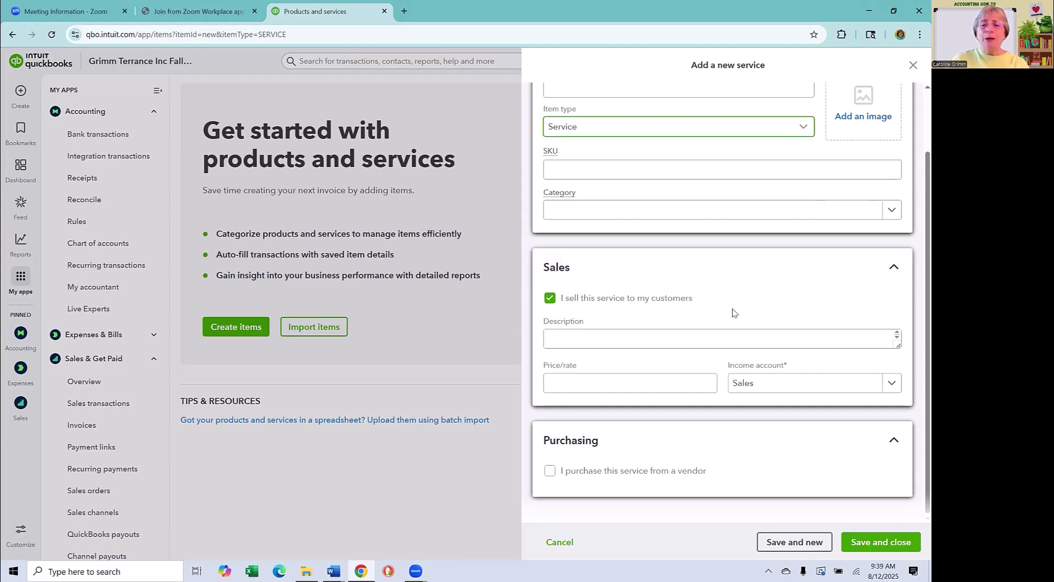
left_click(577, 339)
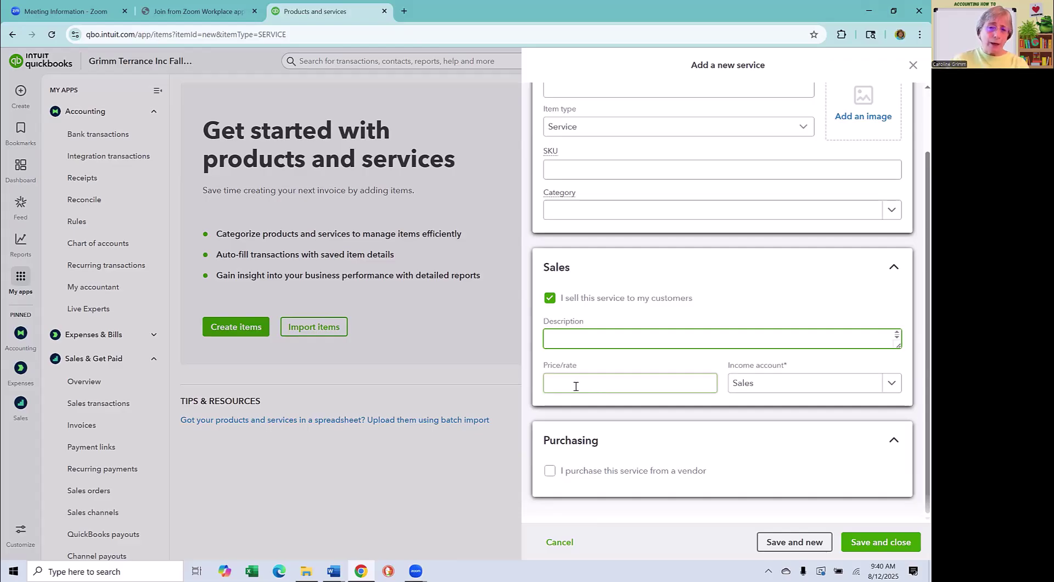
left_click(890, 384)
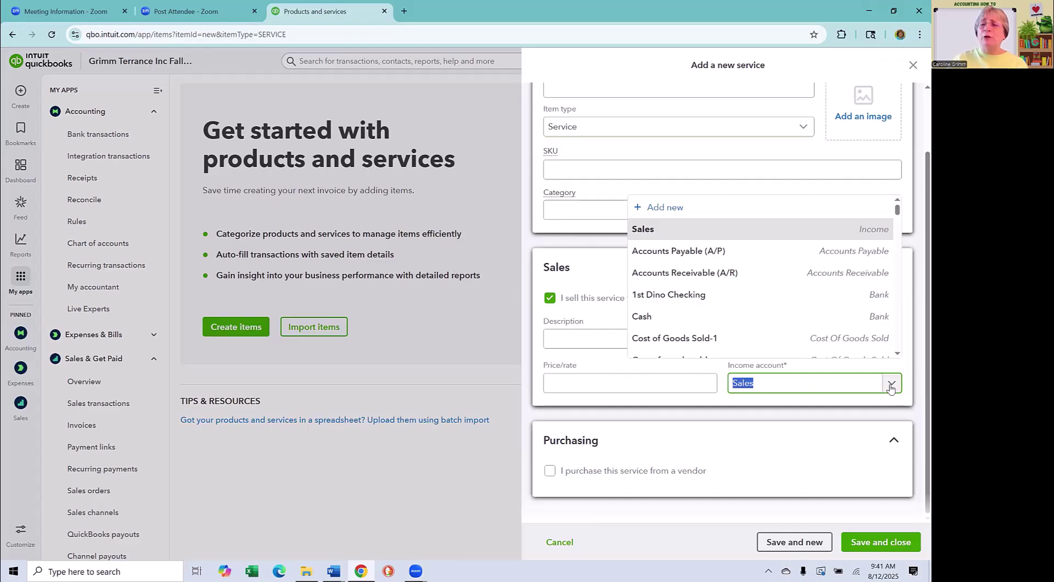
left_click(890, 388)
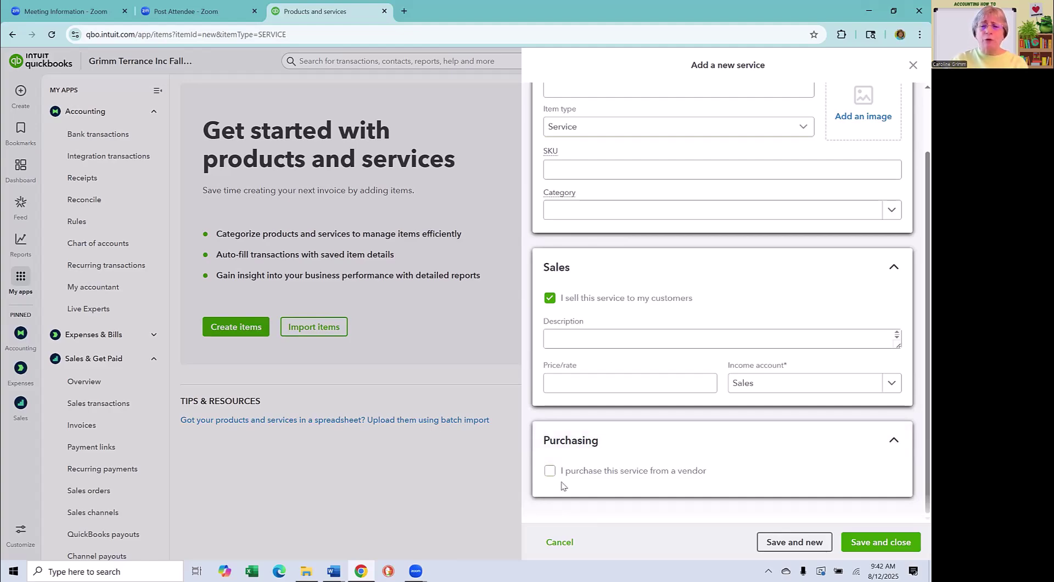
Mark the service as purchased from a vendor and examine the purchasing fields and expense account options
left_click(550, 470)
scroll(720, 426, "down", 3)
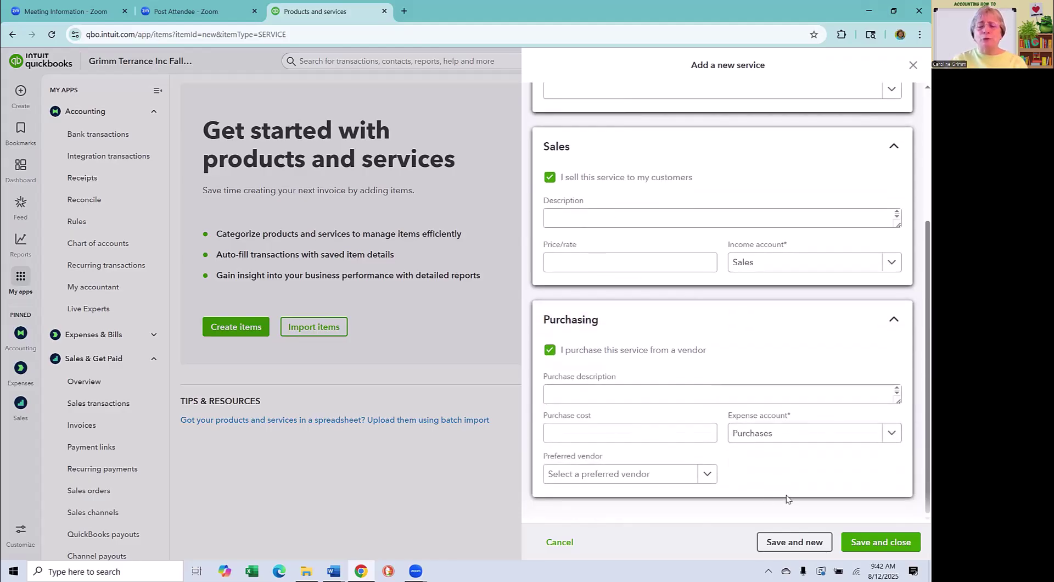
left_click(637, 431)
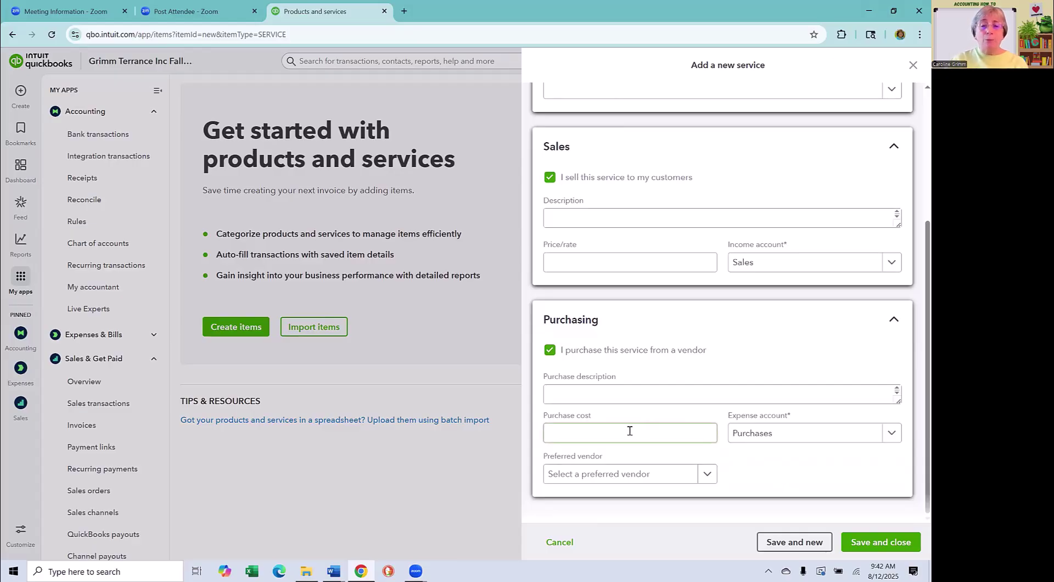
left_click(599, 391)
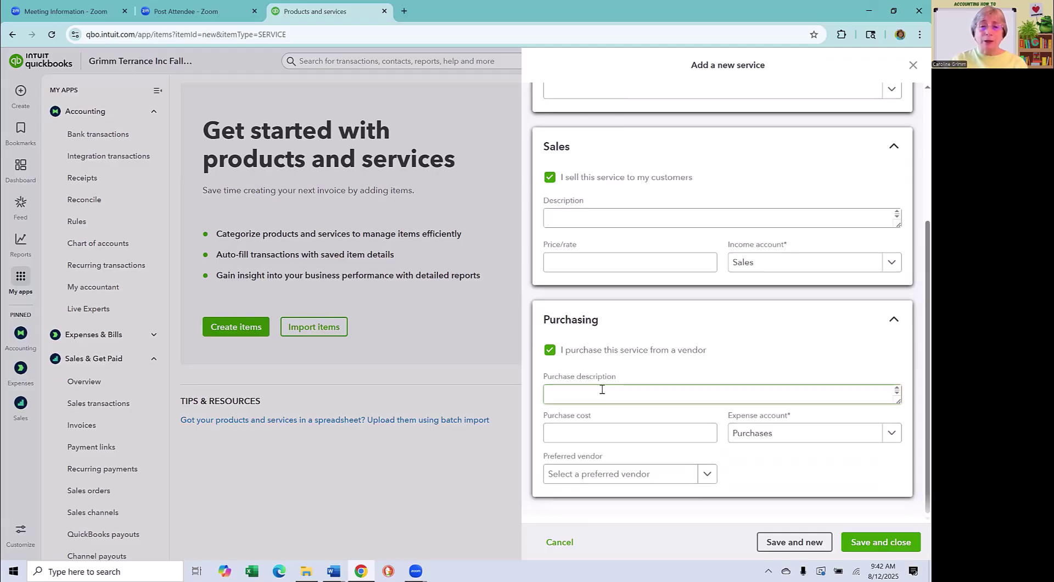
left_click(604, 433)
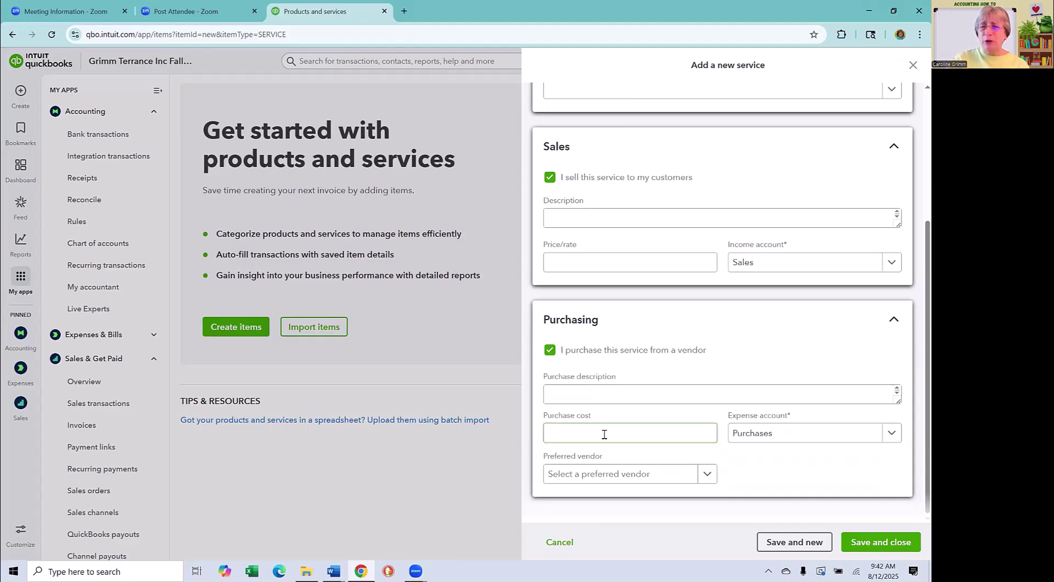
left_click(789, 432)
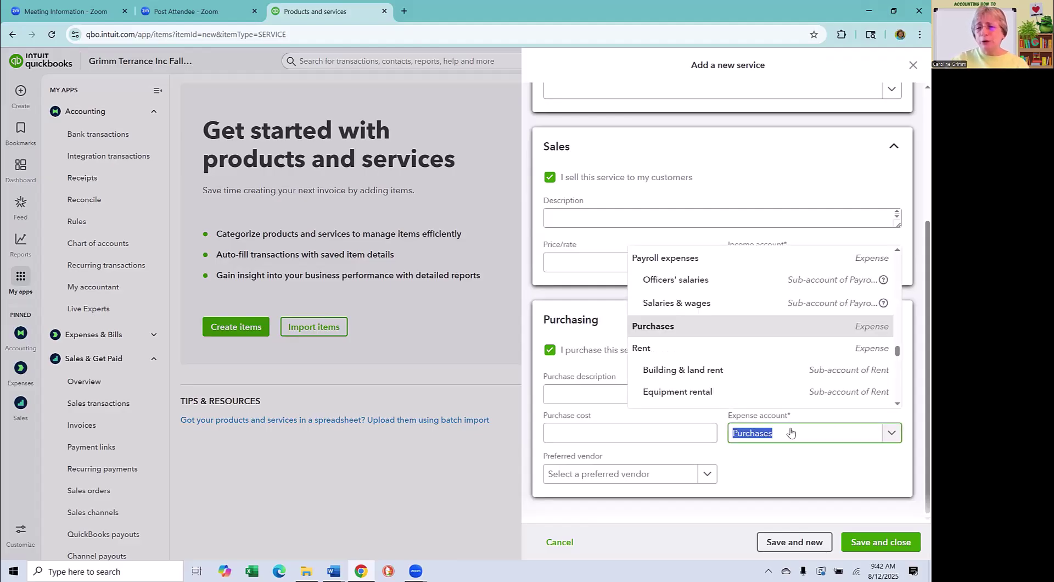
left_click(791, 435)
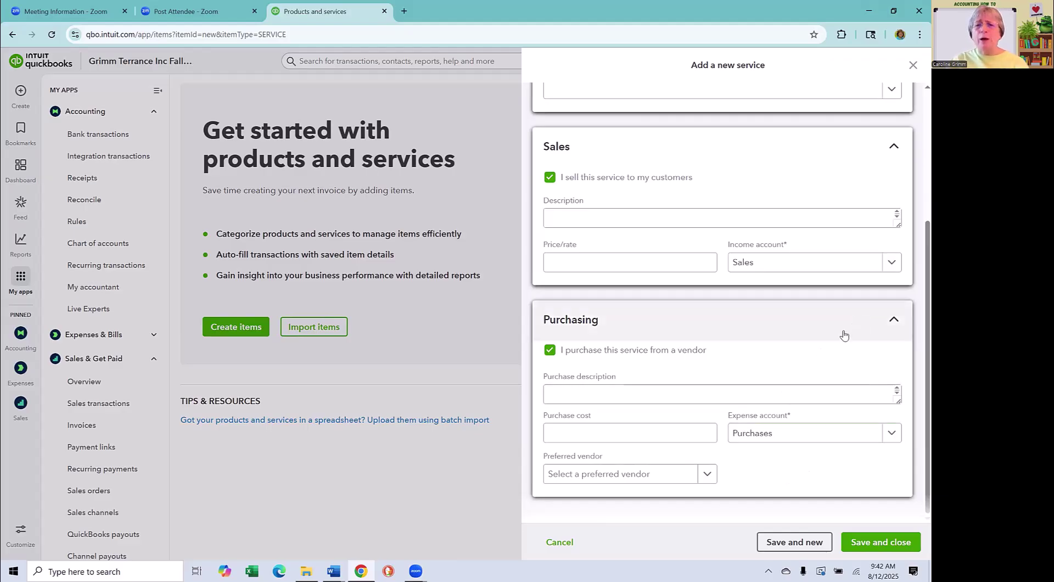
Change the item type to Inventory item and name the product Dinosaur Vitamins, leaving the category empty
scroll(815, 297, "up", 4)
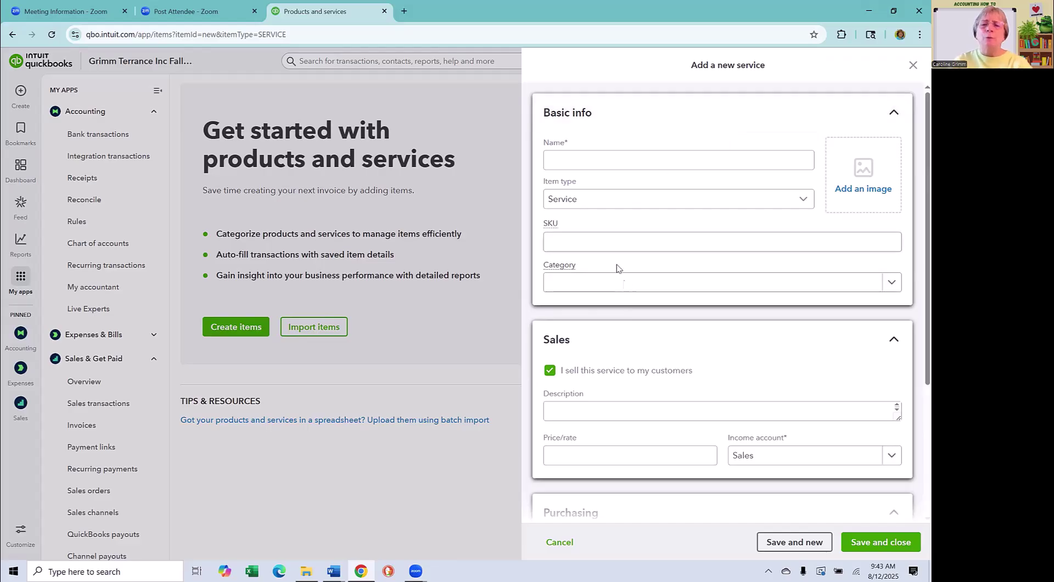
left_click(627, 204)
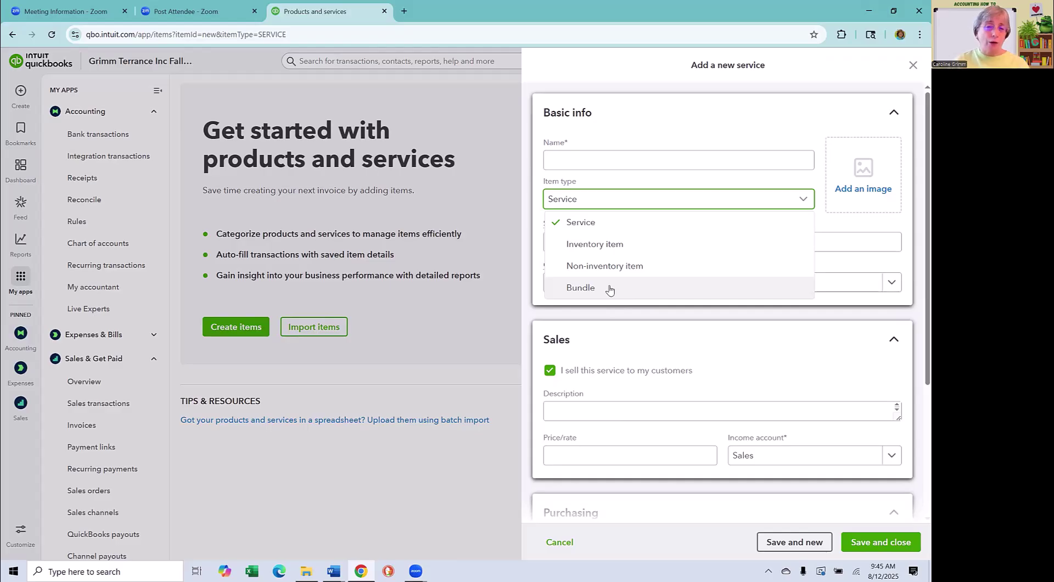
left_click(609, 246)
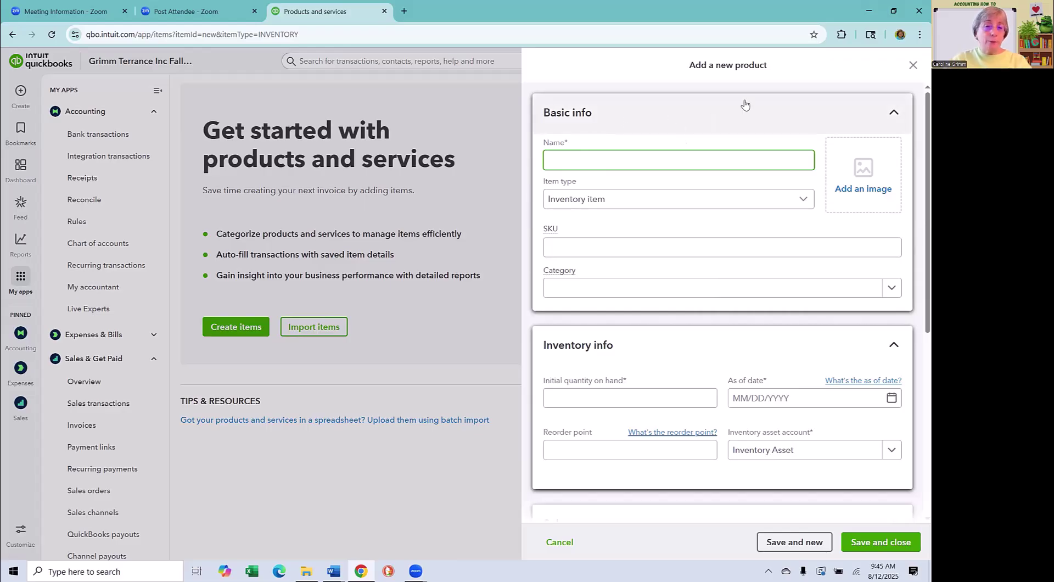
type("Dinosaur Vitamins")
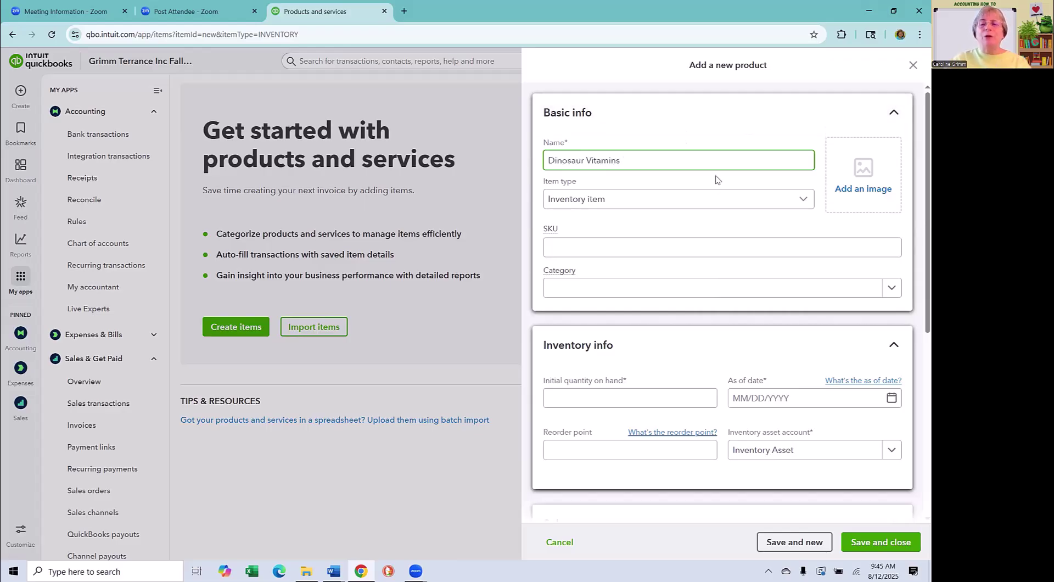
left_click(588, 294)
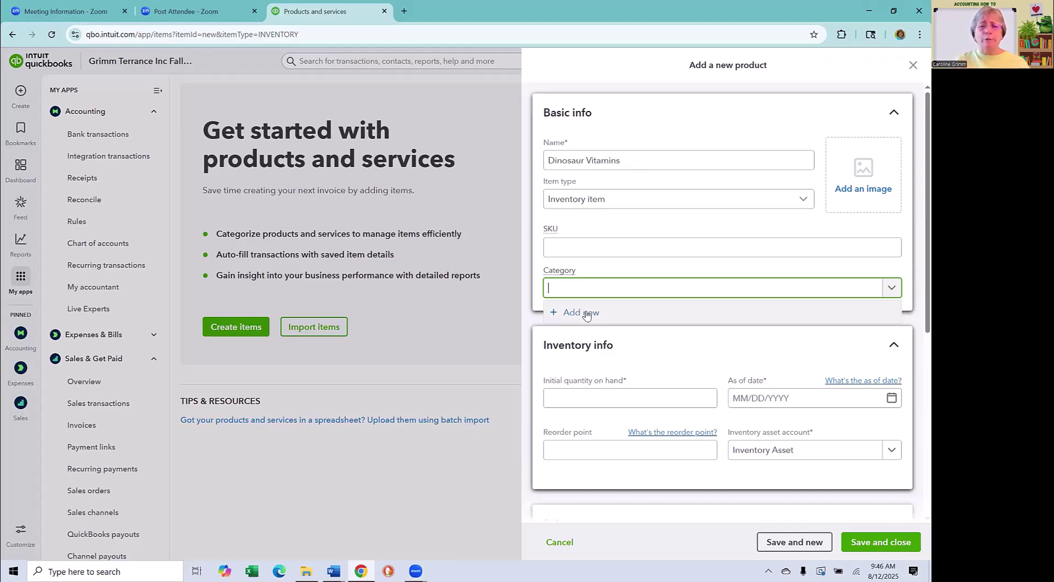
left_click(835, 267)
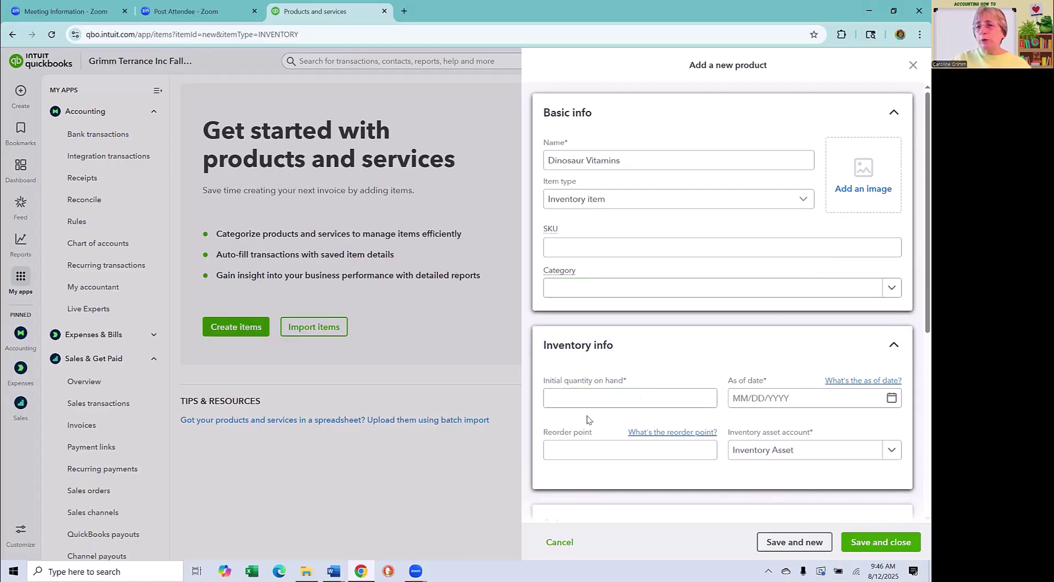
Fill in the inventory info with initial quantity 0, as-of date 08/12/2025 and reorder point 10
left_click(859, 399)
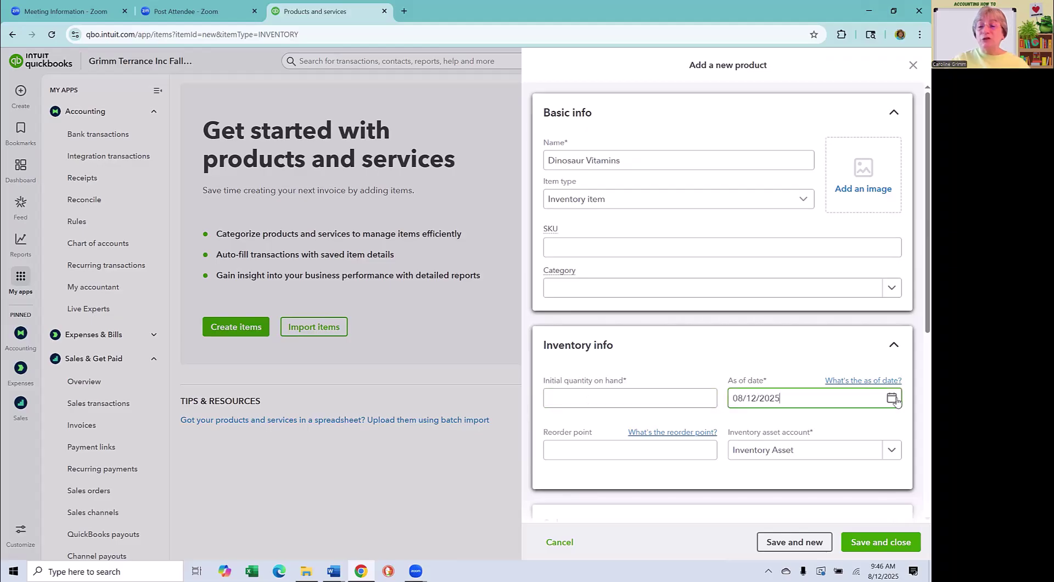
left_click(634, 450)
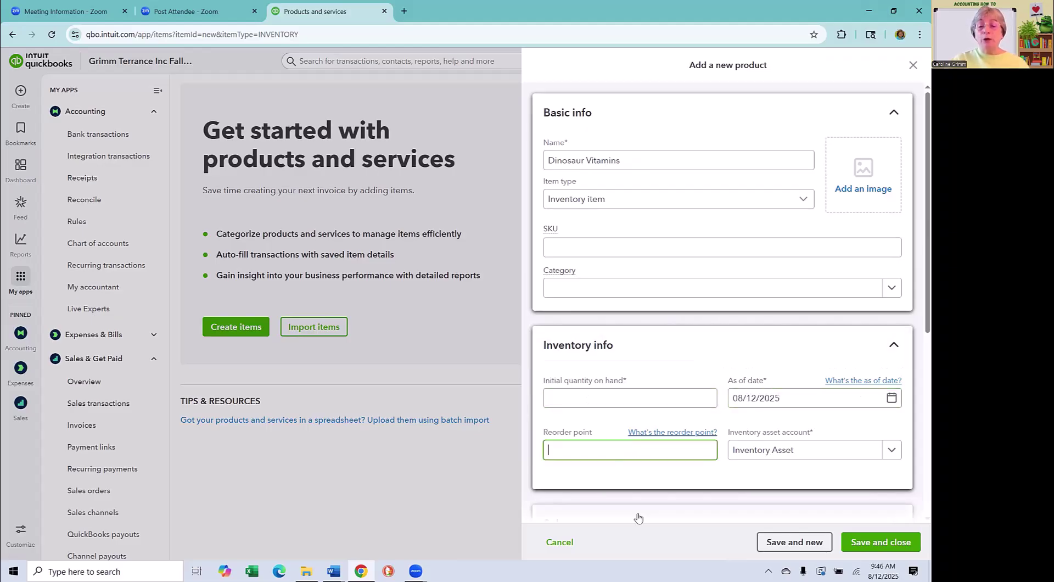
type("10")
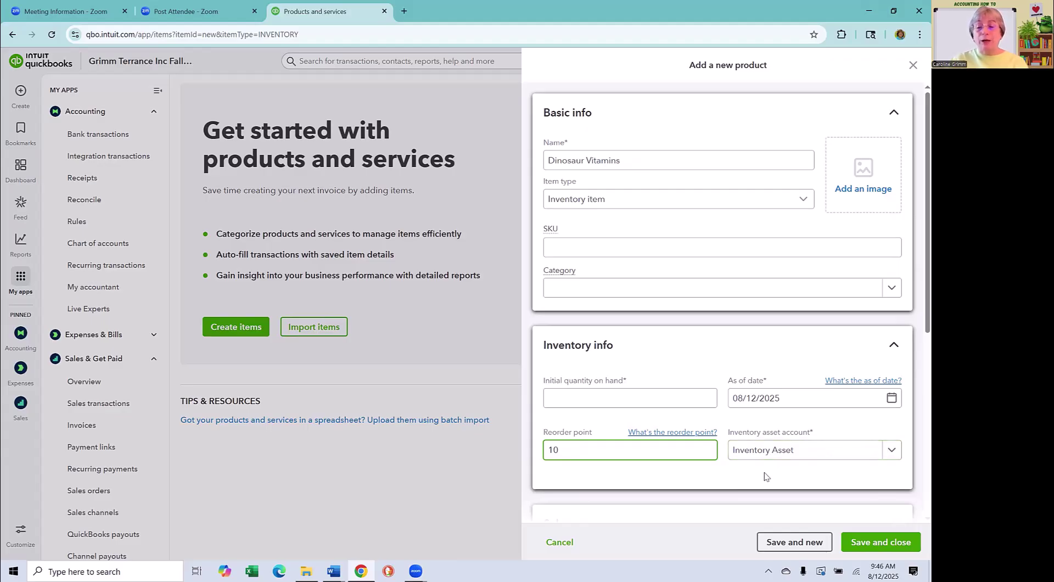
Enter the sales description Dinosaur Vitamins and set the sales price to 35
scroll(735, 472, "down", 5)
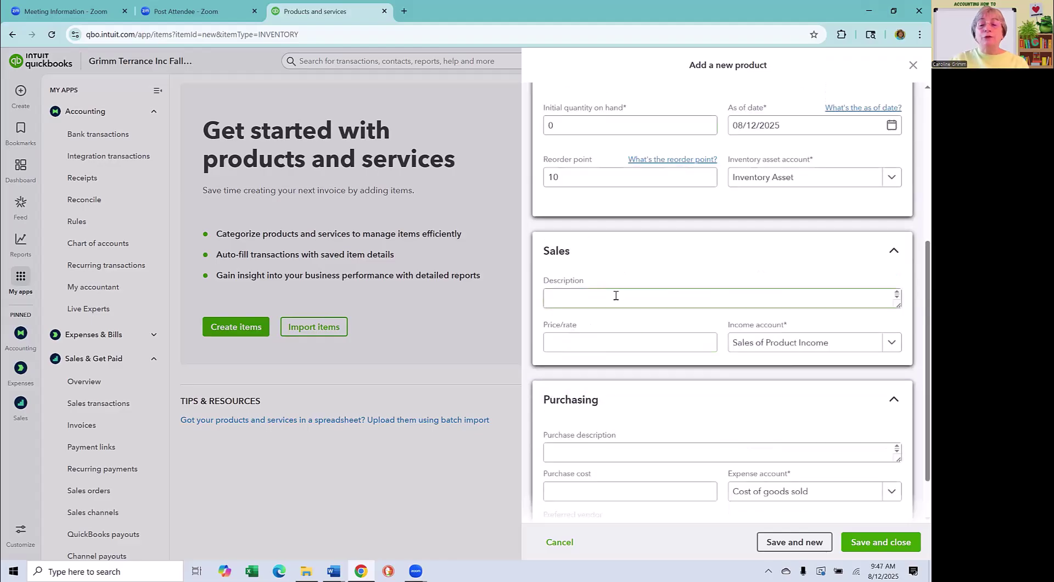
left_click(614, 300)
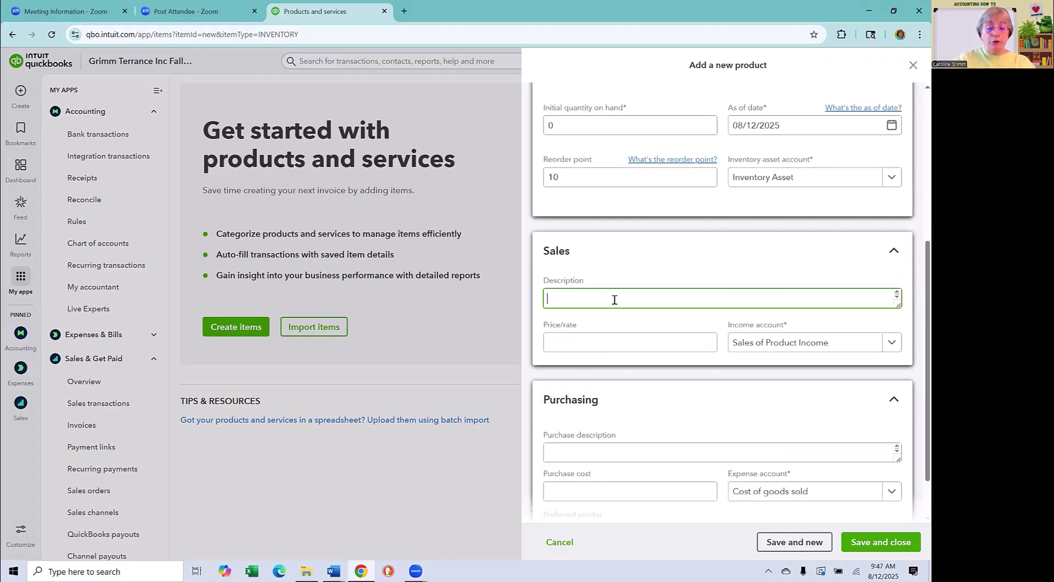
type("Dinosaur Vitamins")
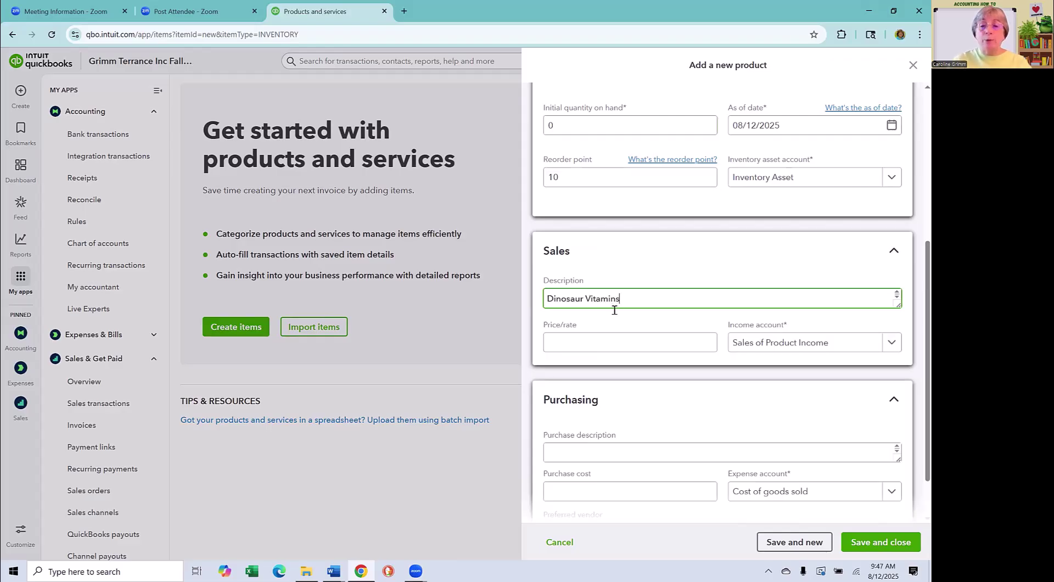
key("Tab")
type("35")
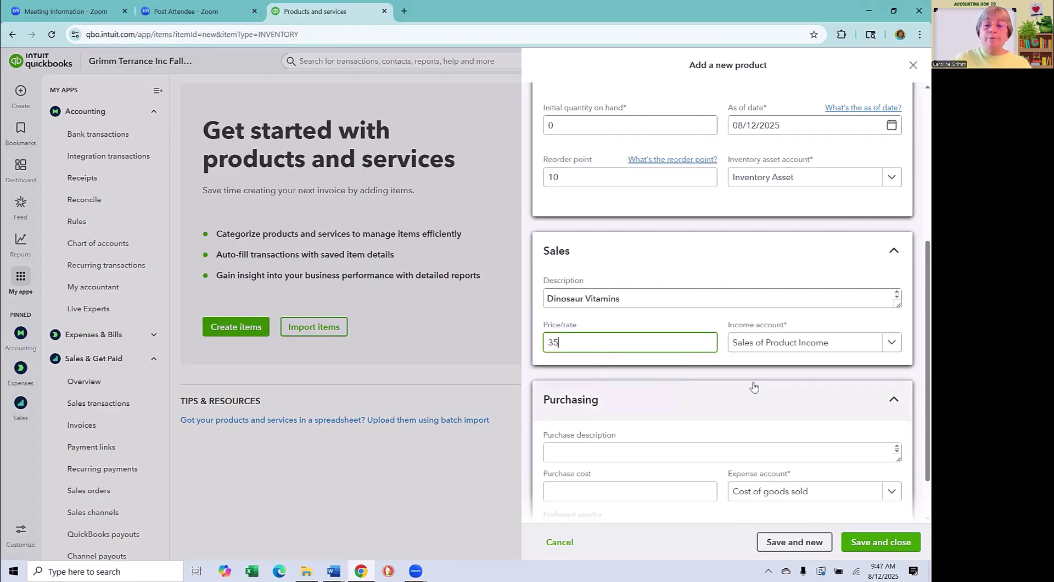
left_click(844, 364)
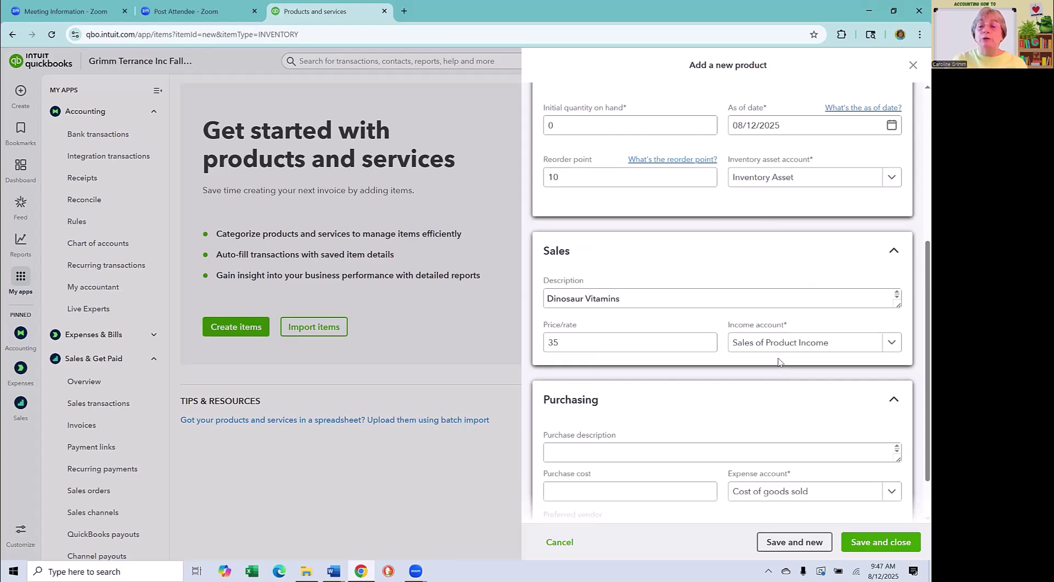
Enter the purchase description Dinosaur Vitamins and set the purchase cost to 15
scroll(649, 383, "down", 1)
left_click(632, 396)
type("Dinosaur Vitamins")
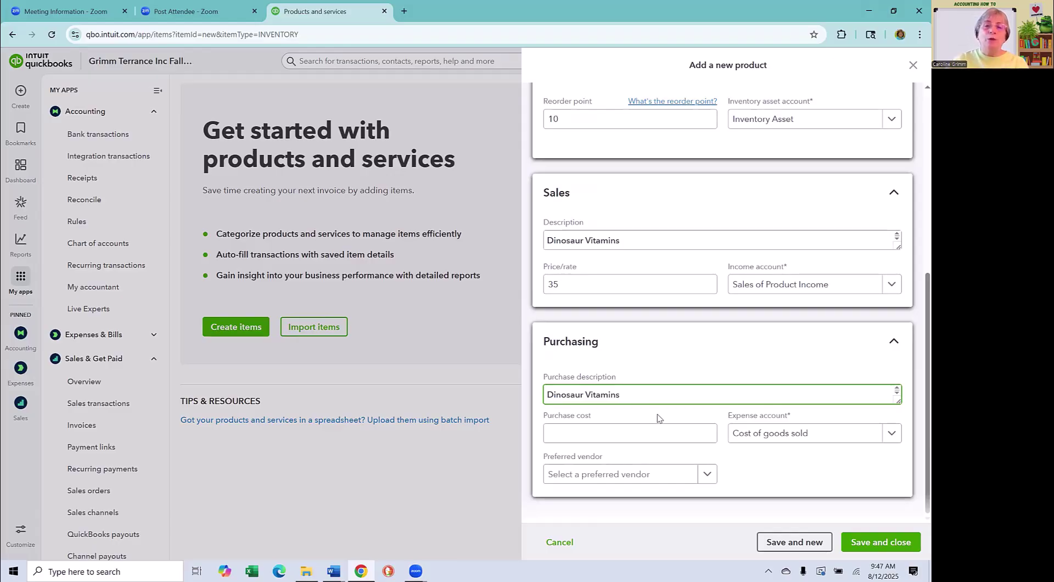
left_click(628, 433)
type("15")
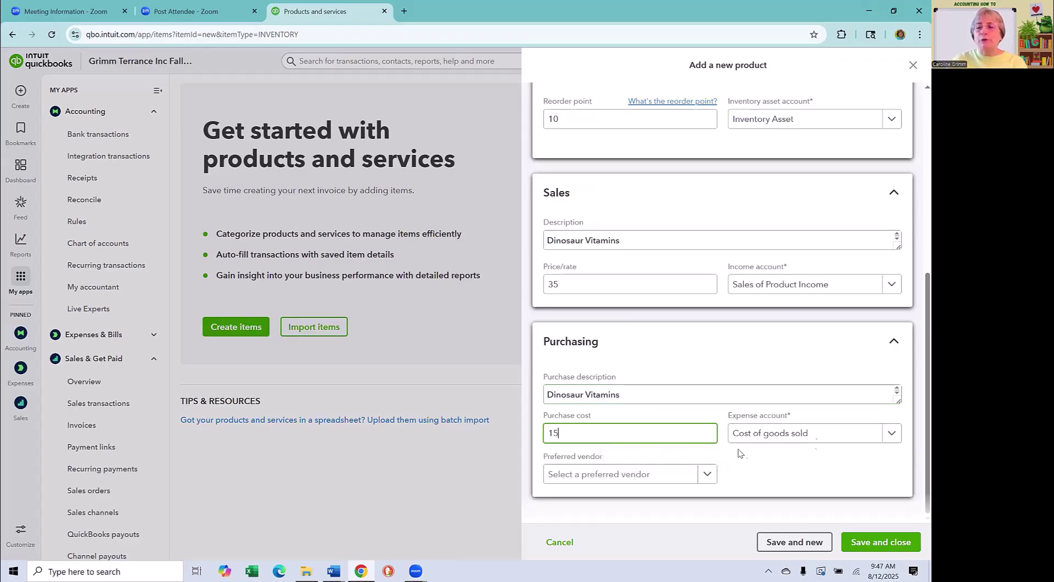
left_click(808, 461)
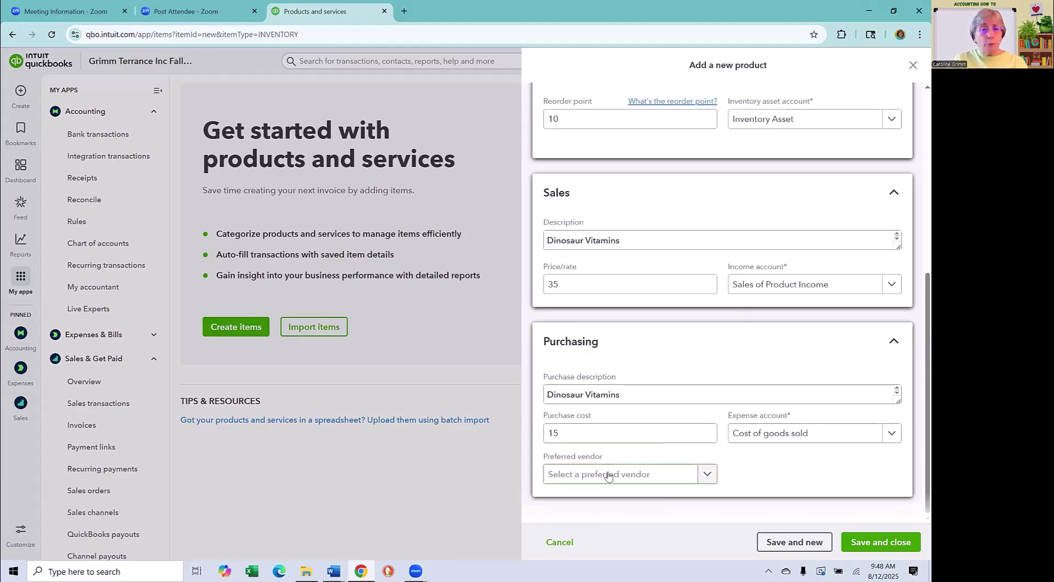
Check the preferred vendor options without choosing one, and save the new product and close its form
left_click(707, 475)
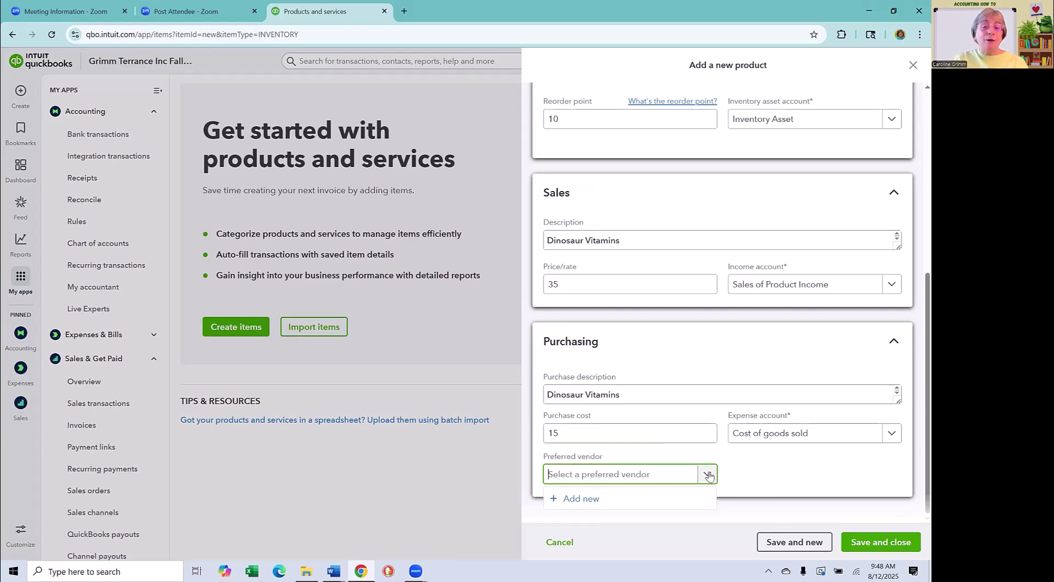
left_click(774, 470)
left_click(869, 542)
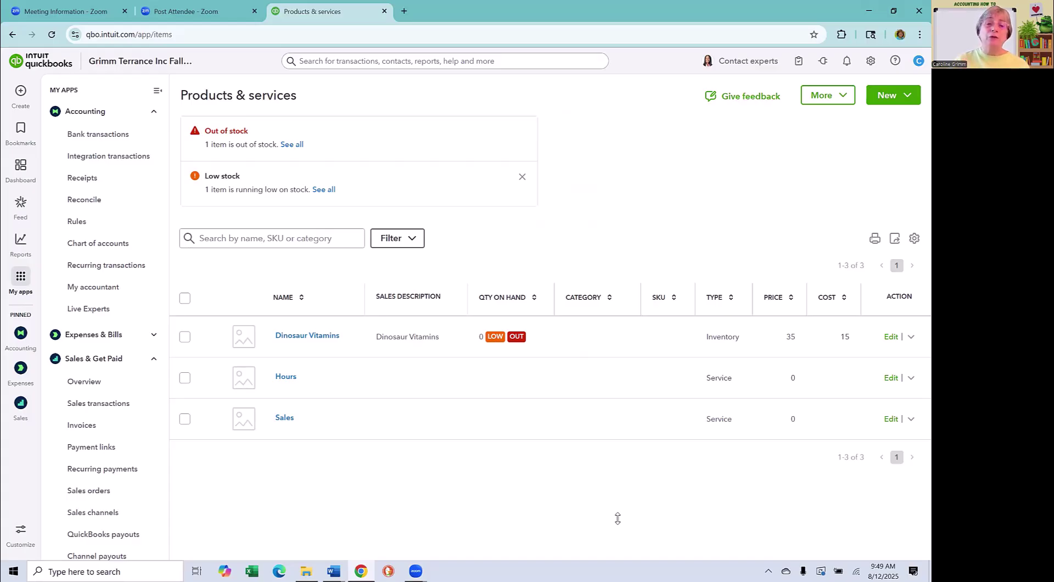
Open a new blank customer invoice and bring its product or service lines into view
left_click(20, 93)
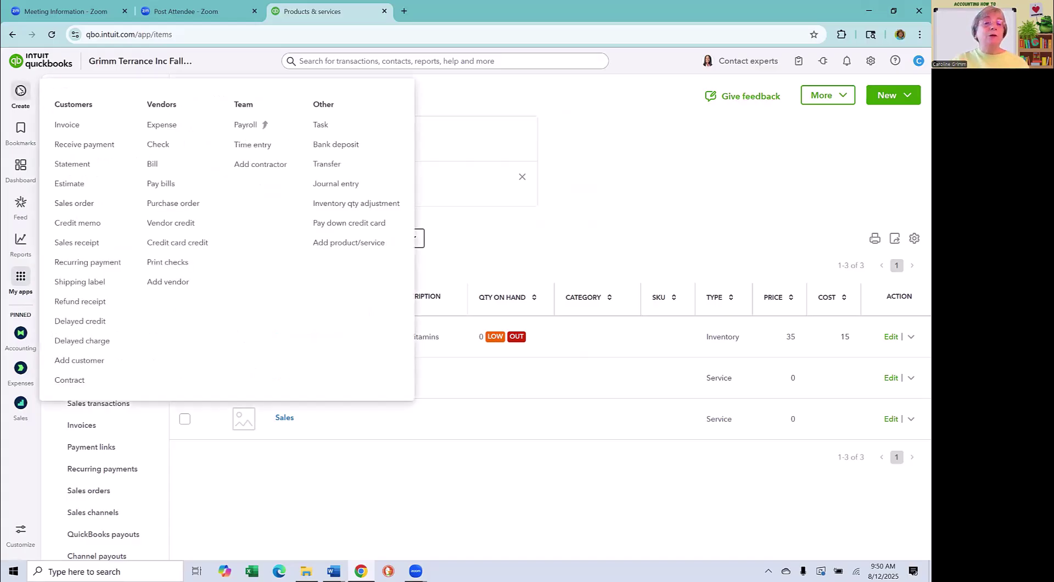
left_click(68, 126)
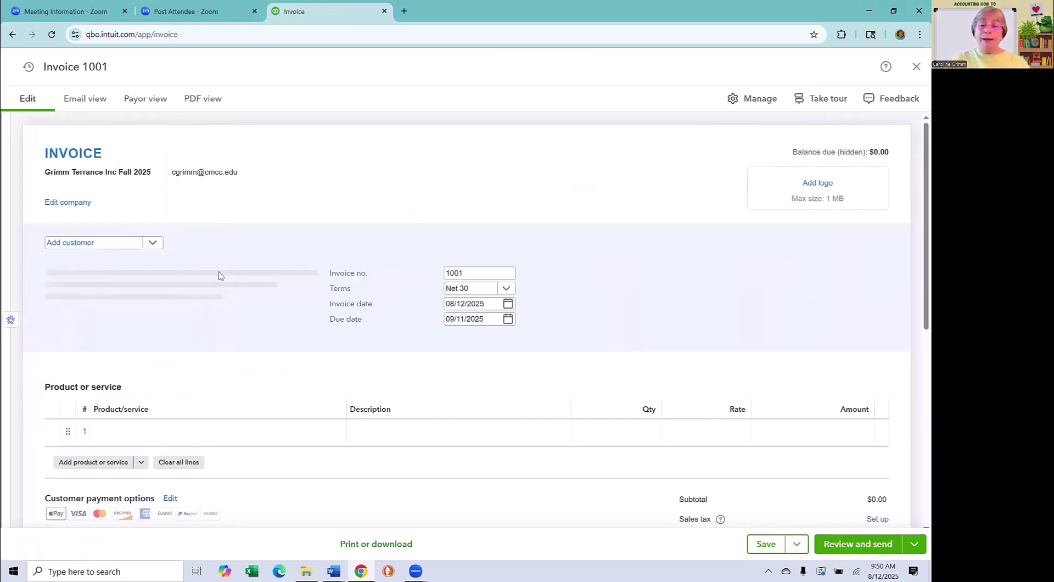
scroll(238, 330, "down", 1)
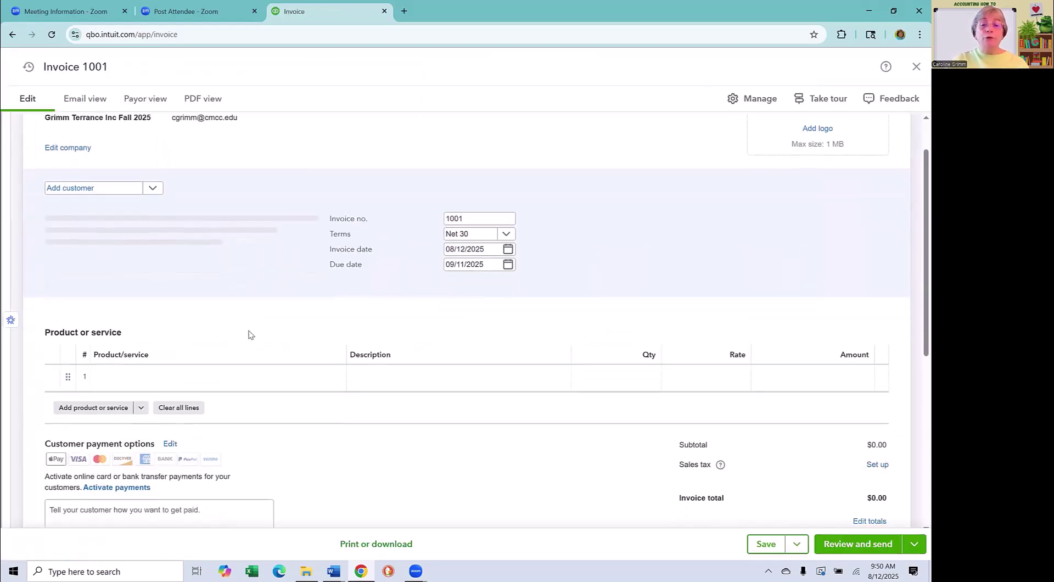
Add Dinosaur Vitamins as the first product line of the invoice, and check its stock information and the invoice totals
left_click(146, 376)
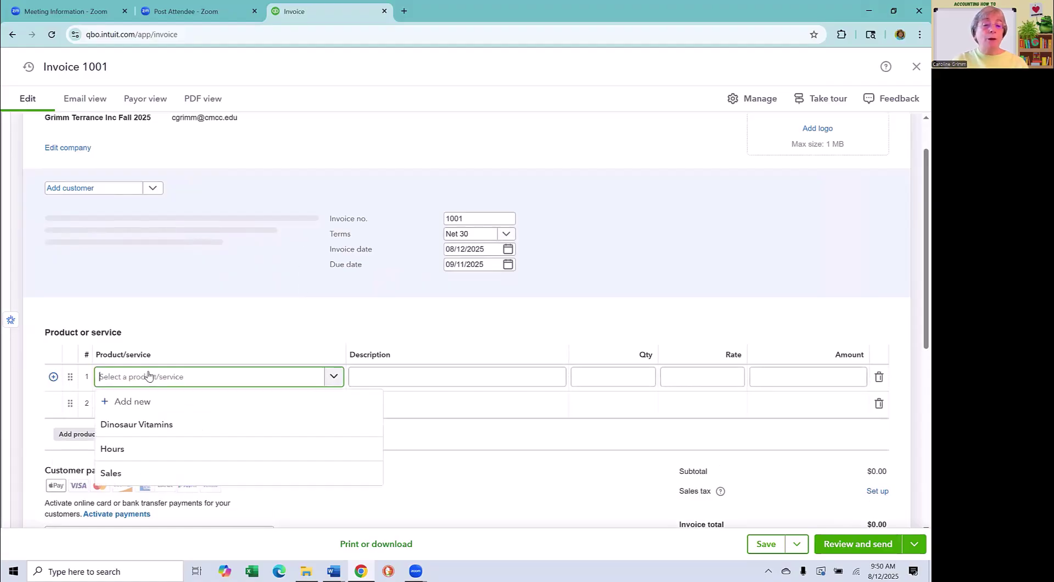
left_click(153, 430)
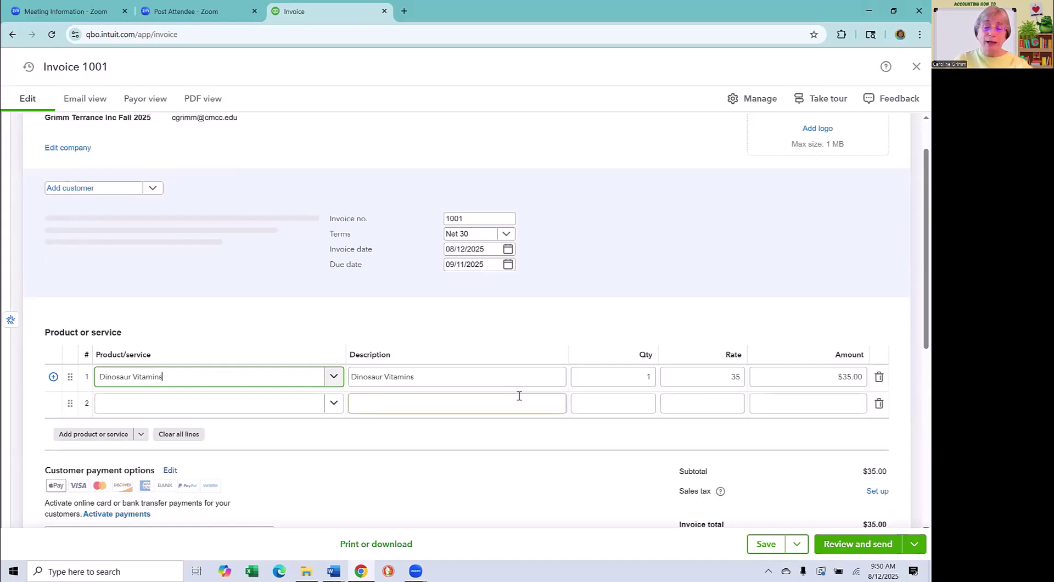
mouse_move(604, 376)
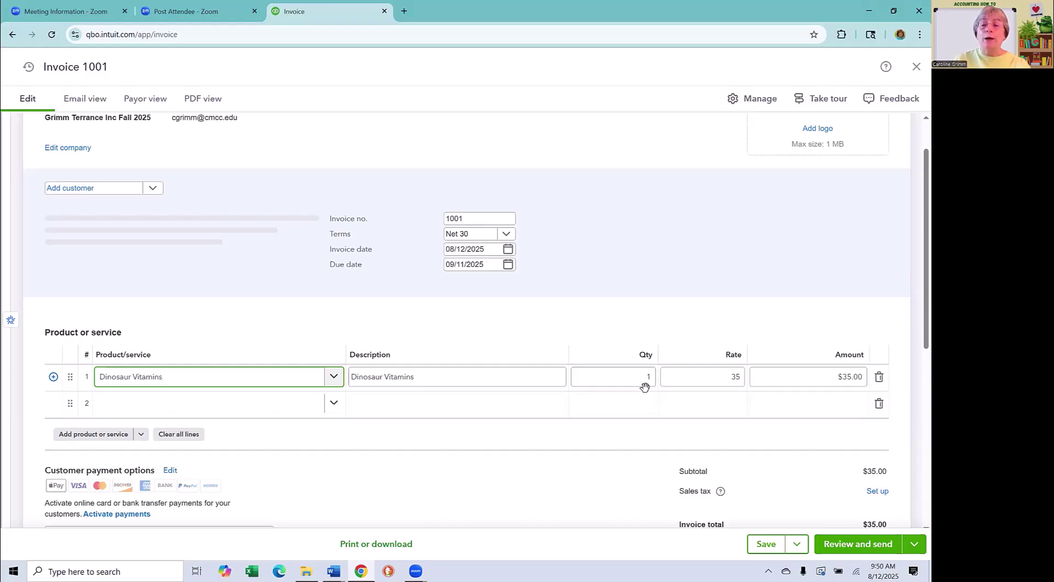
mouse_move(645, 380)
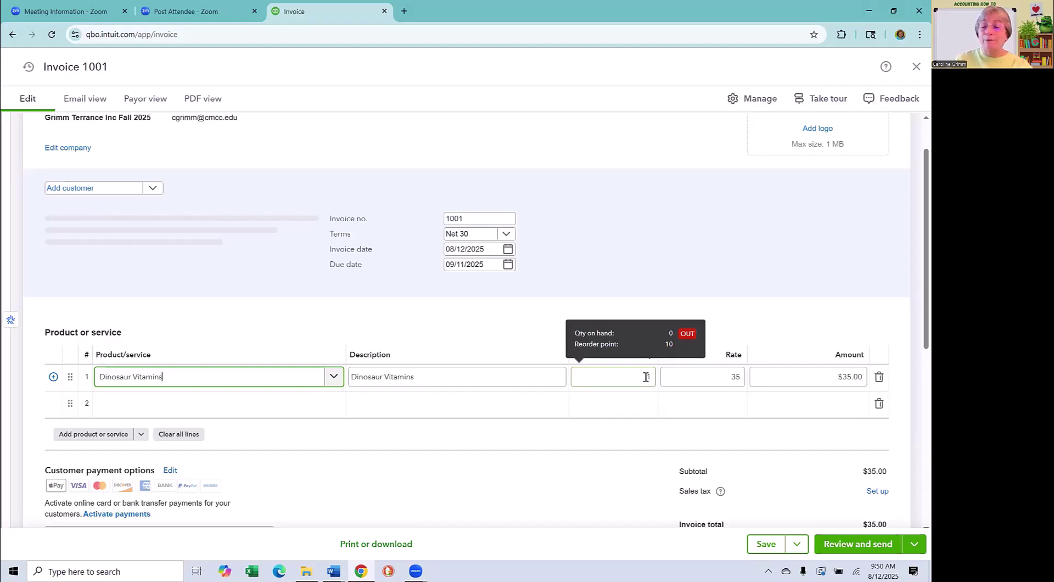
scroll(646, 377, "down", 3)
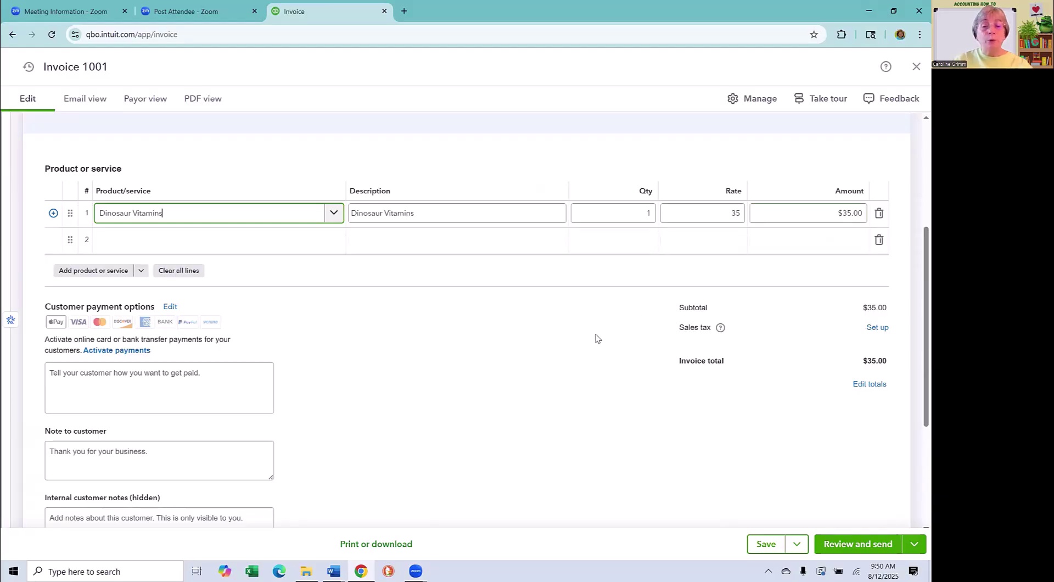
scroll(608, 378, "up", 1)
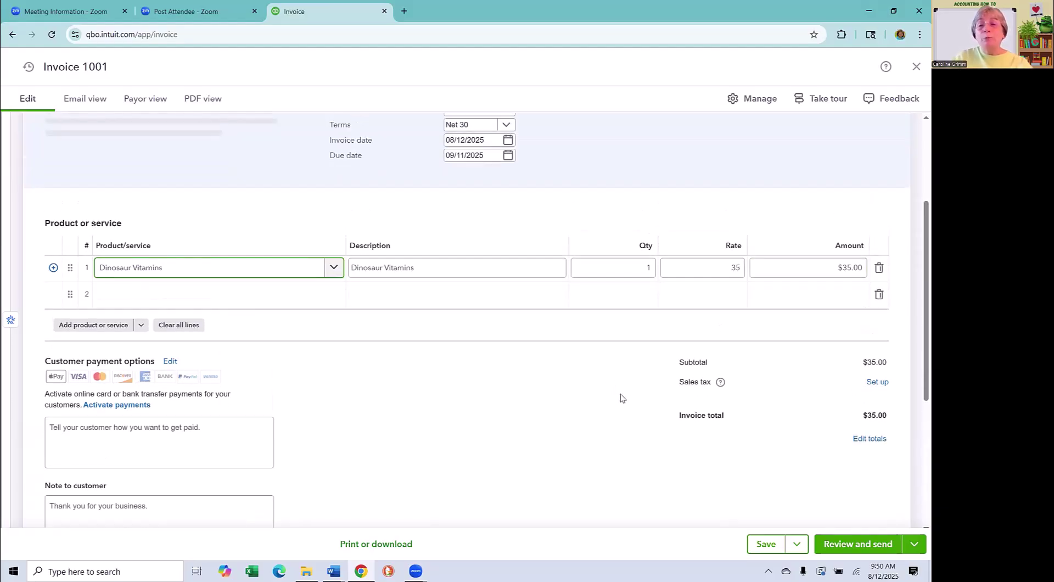